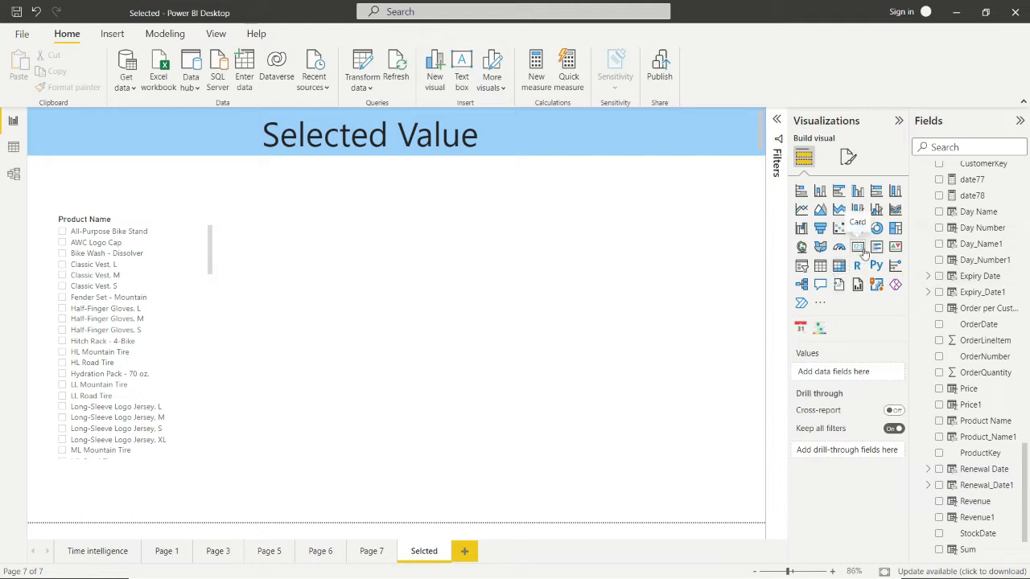
# Step: Add a card visual, shrink it, and position it beside the Product Name slicer
pyautogui.click(859, 249)
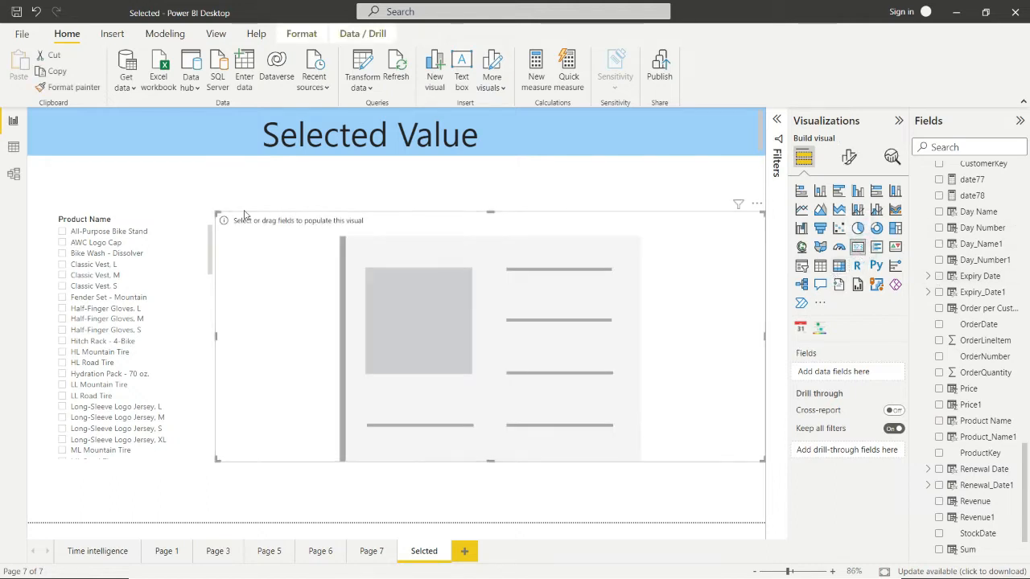
pyautogui.moveTo(214, 212); pyautogui.dragTo(367, 288)
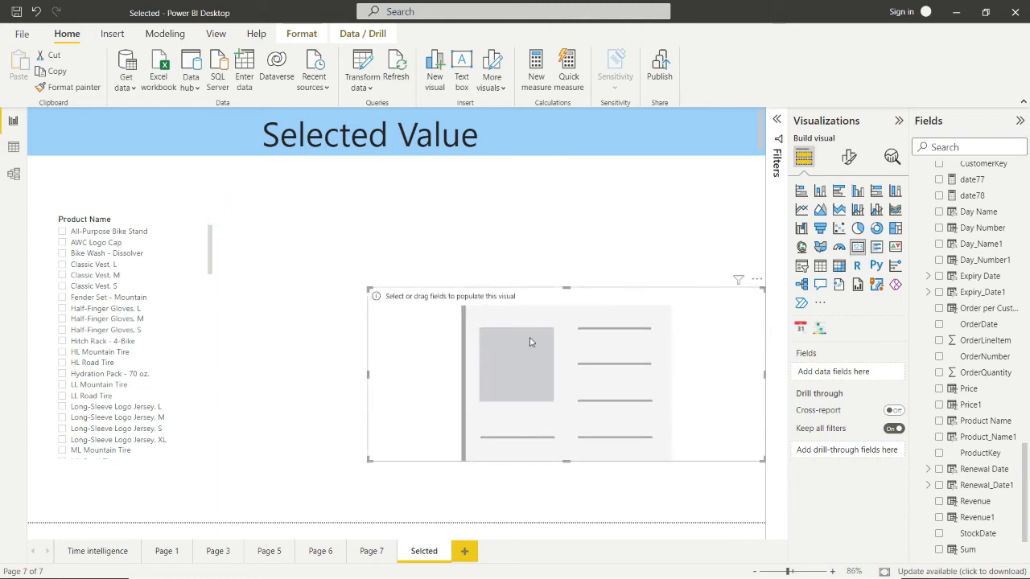
pyautogui.moveTo(582, 345); pyautogui.dragTo(528, 275)
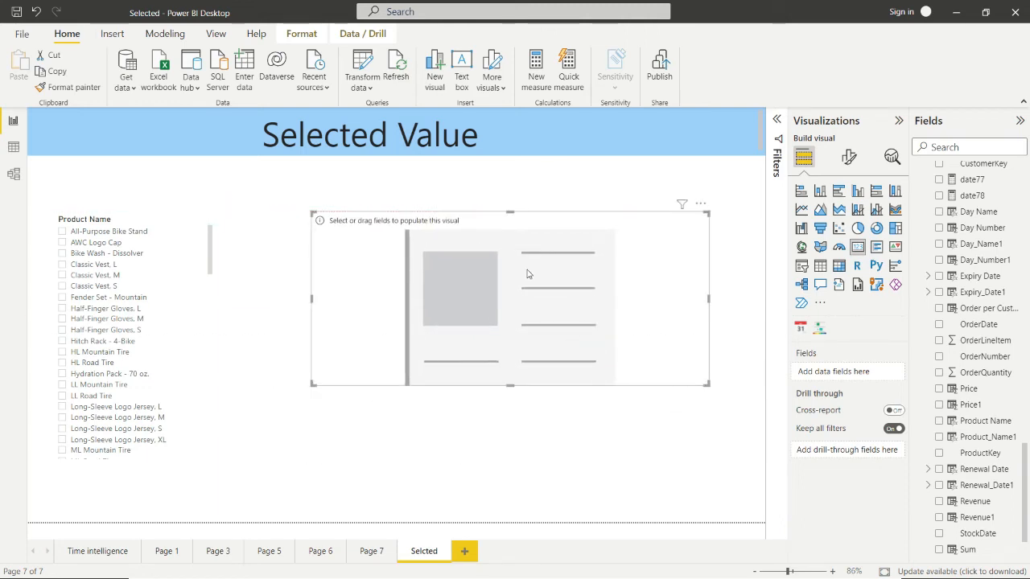
pyautogui.click(655, 295)
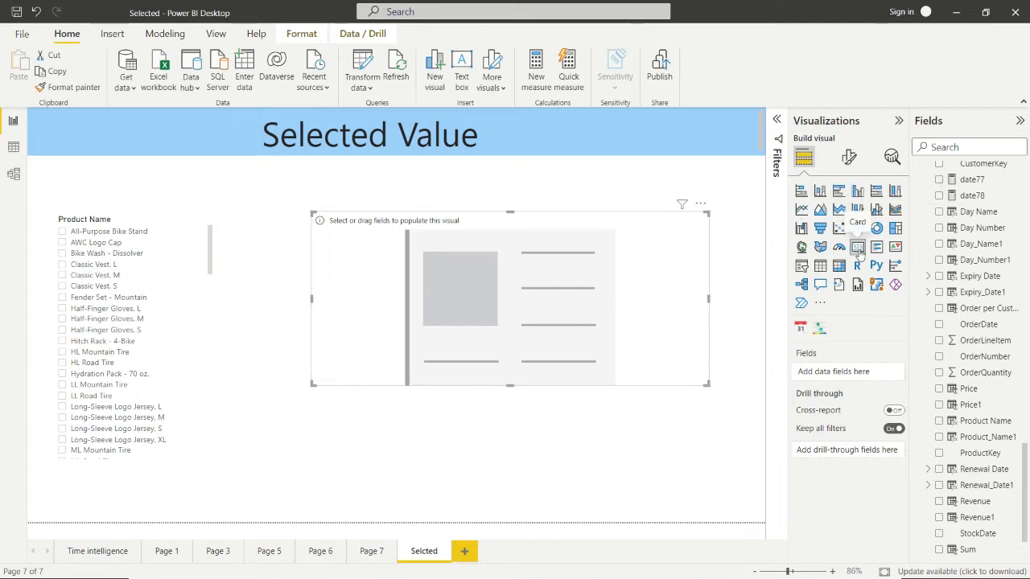
pyautogui.click(849, 159)
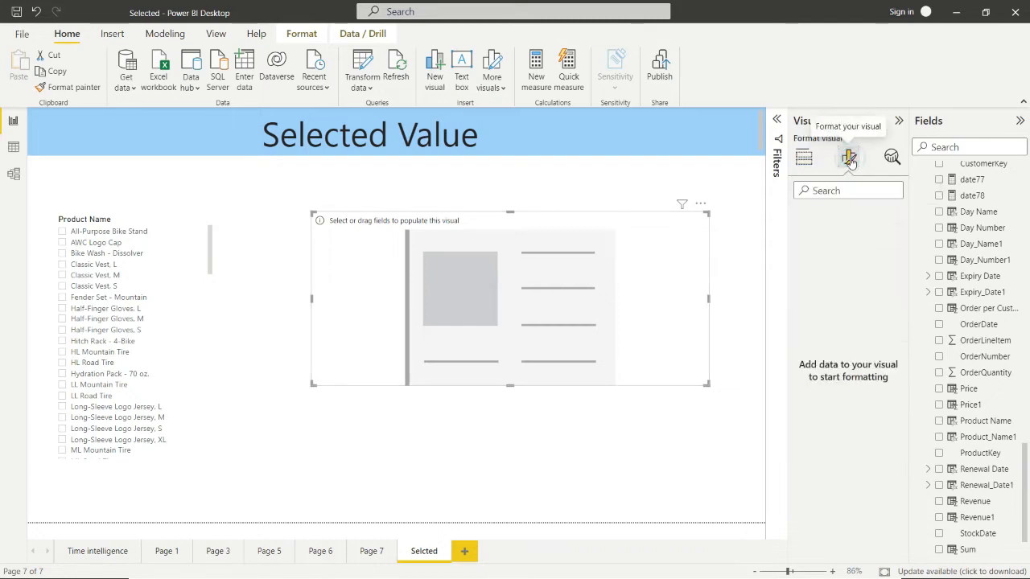
pyautogui.click(524, 326)
pyautogui.click(802, 157)
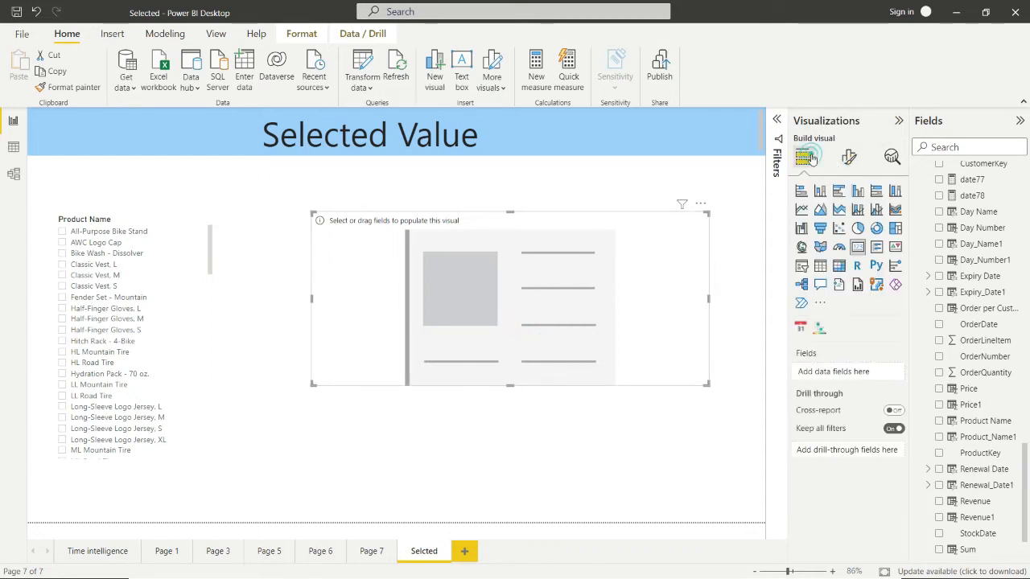
pyautogui.click(850, 157)
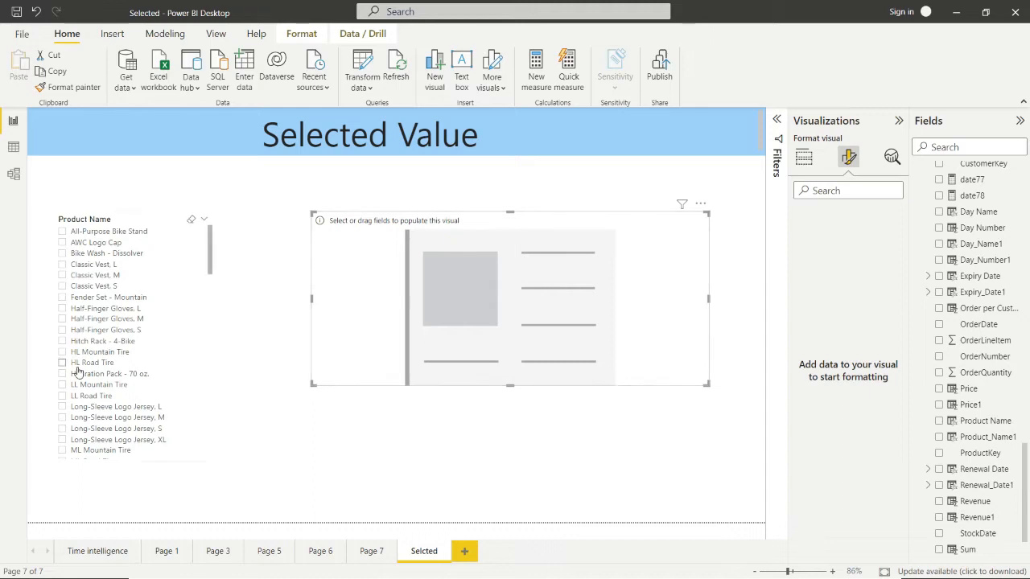
# Step: Select Classic Vest, L in the Product Name slicer and turn on the slicer's visual border and shadow
pyautogui.click(177, 264)
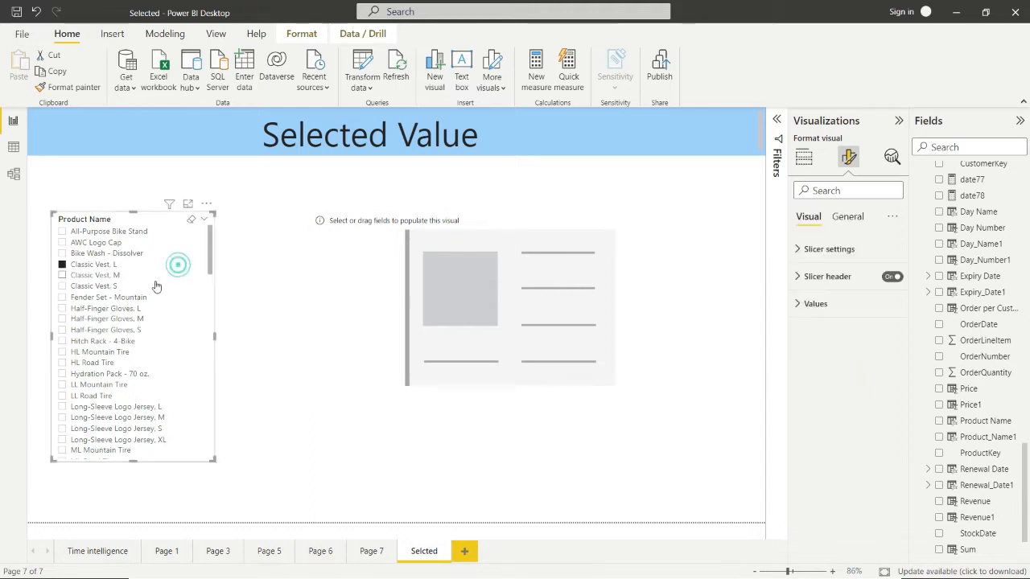
pyautogui.click(805, 157)
pyautogui.click(848, 158)
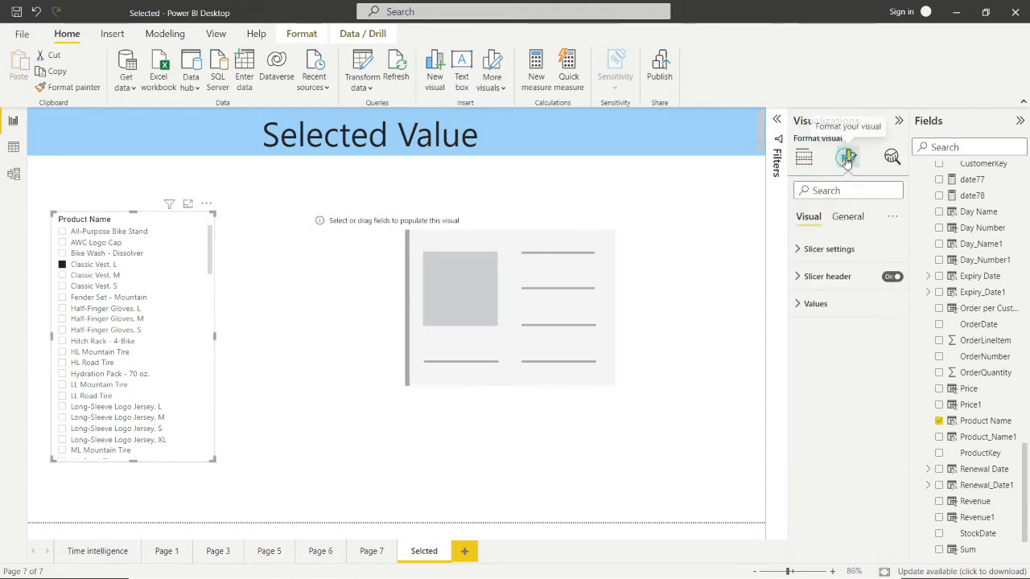
pyautogui.click(847, 216)
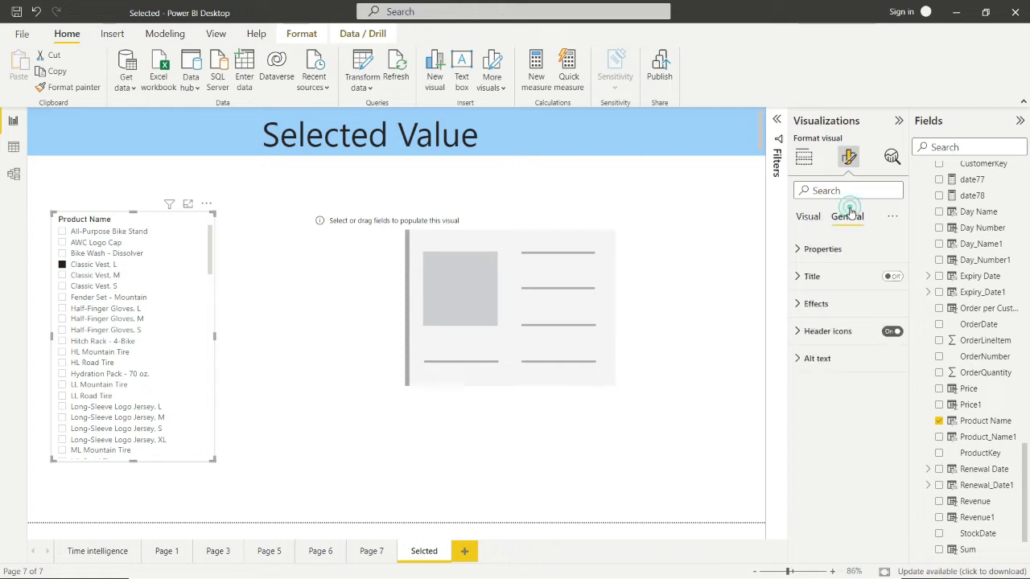
pyautogui.click(815, 303)
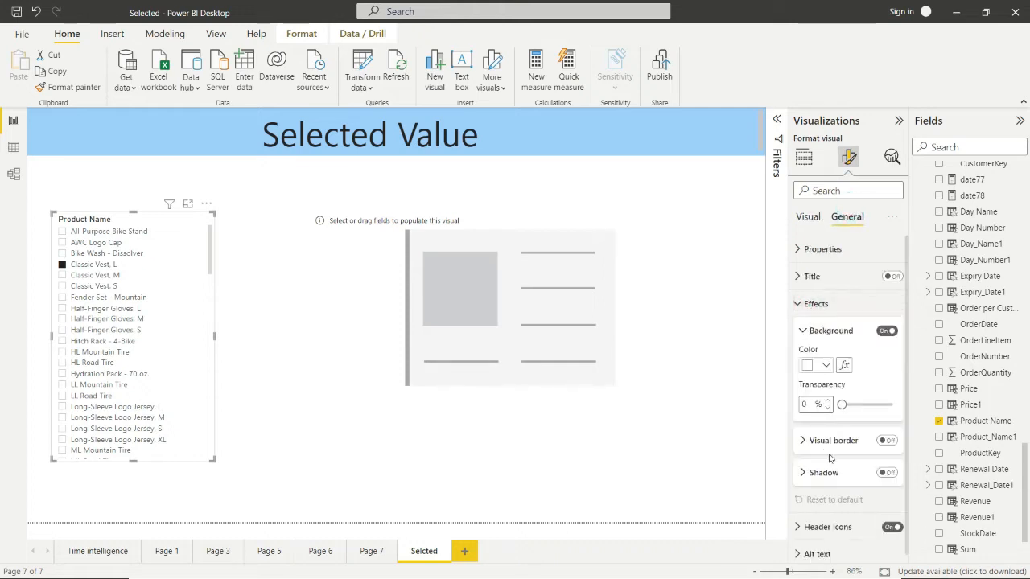
pyautogui.click(886, 440)
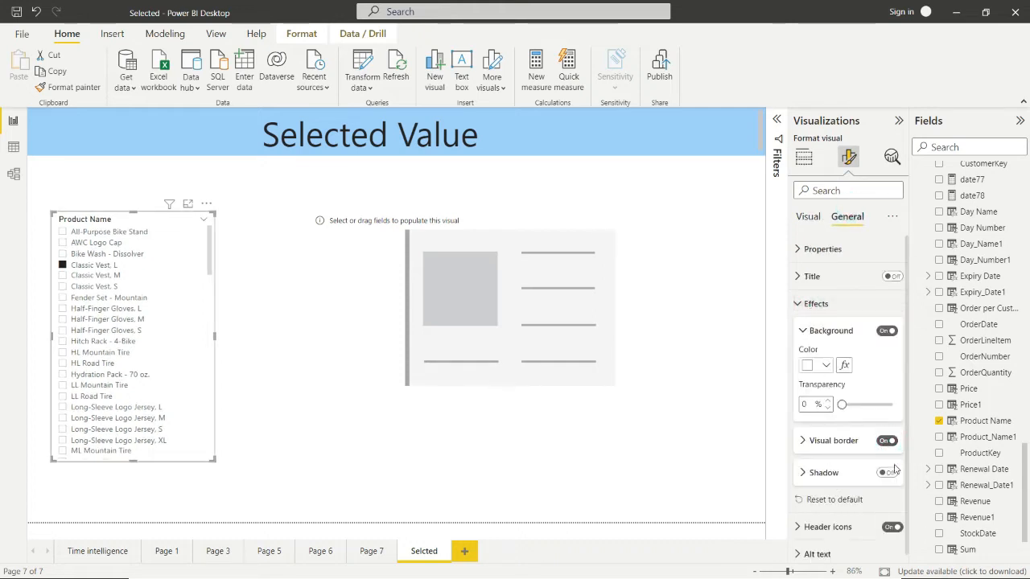
pyautogui.click(888, 473)
# Step: Create a measure named Sell in the All DAX table, starting its formula with "The selected value is " &
pyautogui.click(347, 384)
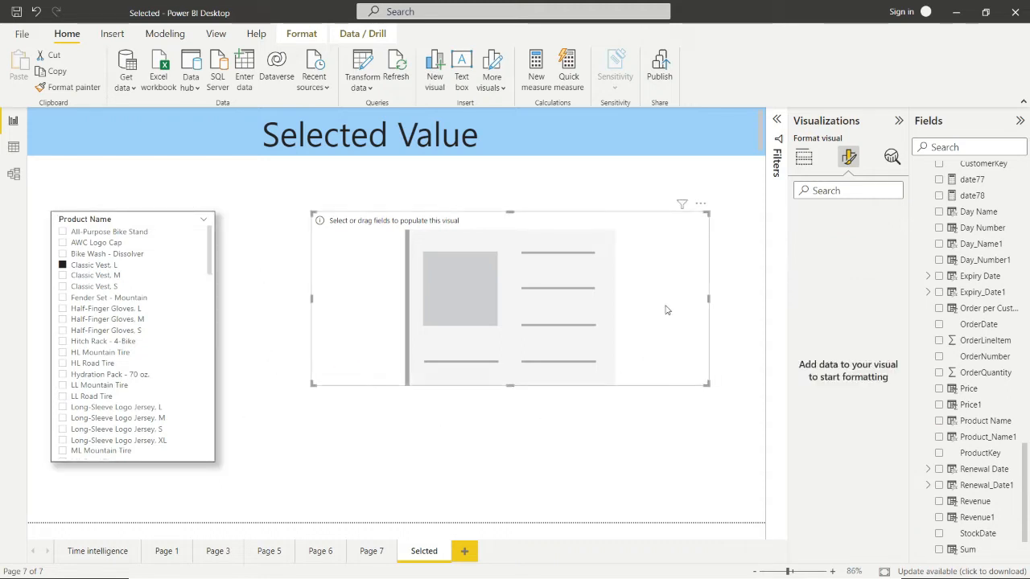
pyautogui.moveTo(667, 303)
pyautogui.mouseDown()
pyautogui.moveTo(672, 317)
pyautogui.moveTo(662, 305)
pyautogui.mouseUp()
pyautogui.scroll(3, 982, 238)
pyautogui.scroll(-10, 977, 237)
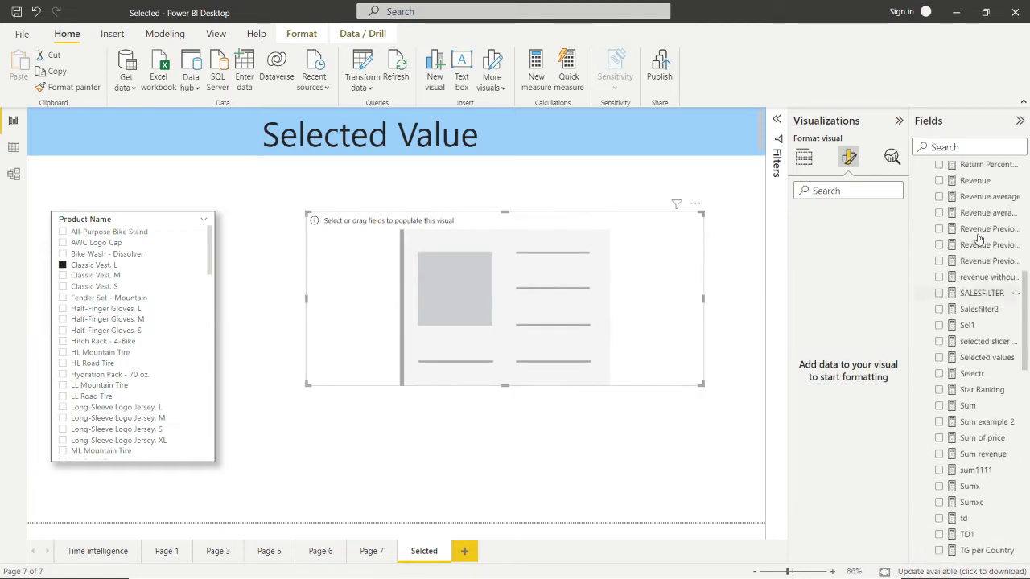
pyautogui.scroll(10, 977, 237)
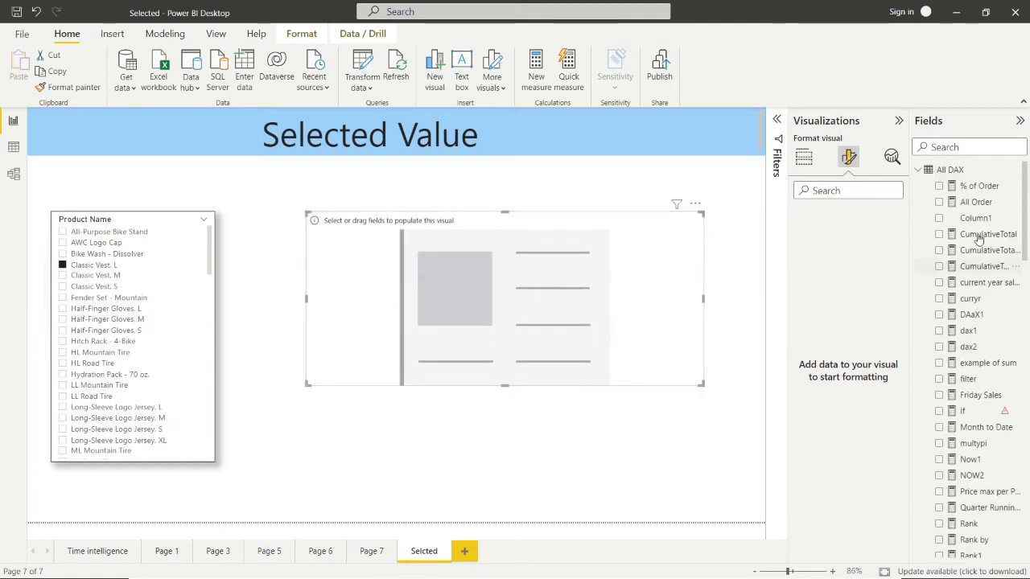
pyautogui.click(942, 171)
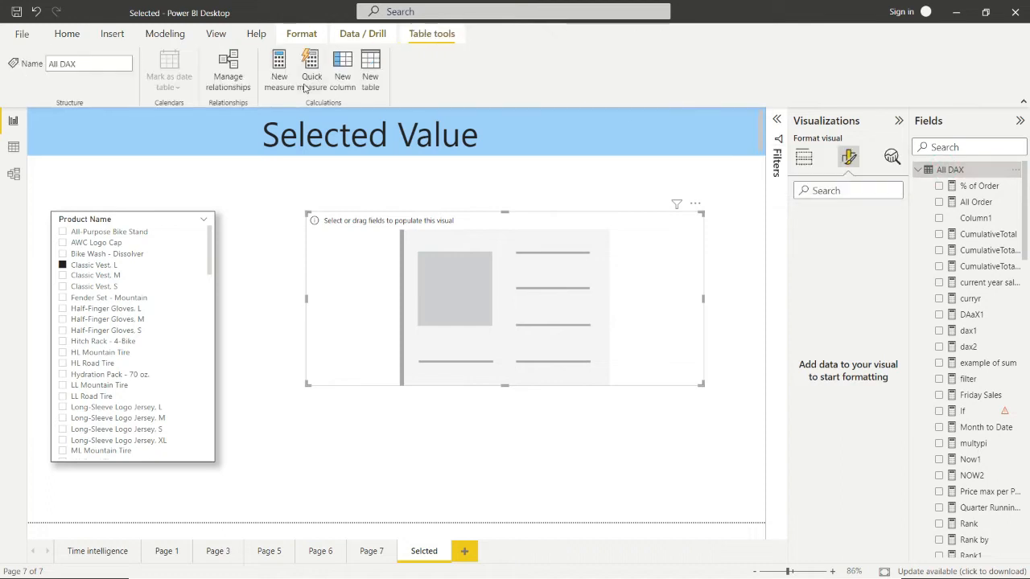
pyautogui.click(277, 77)
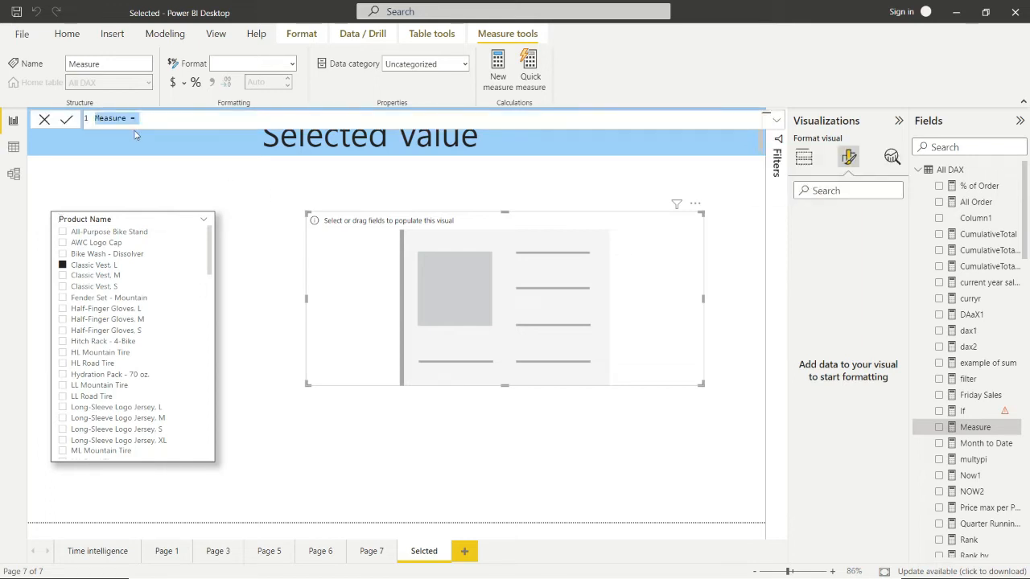
pyautogui.write('SE')
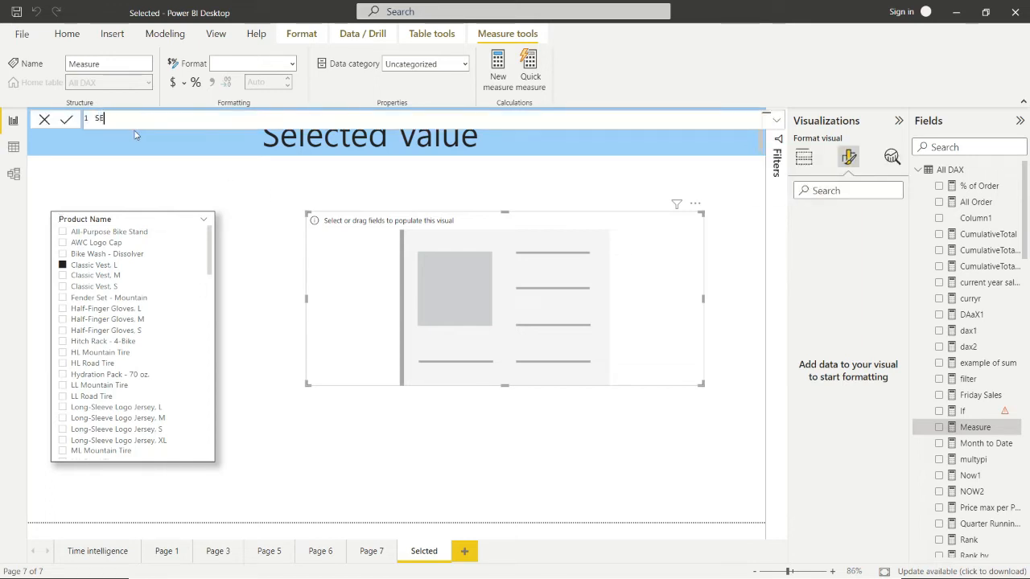
pyautogui.press('BackSpace')
pyautogui.write('ell = "The selected ')
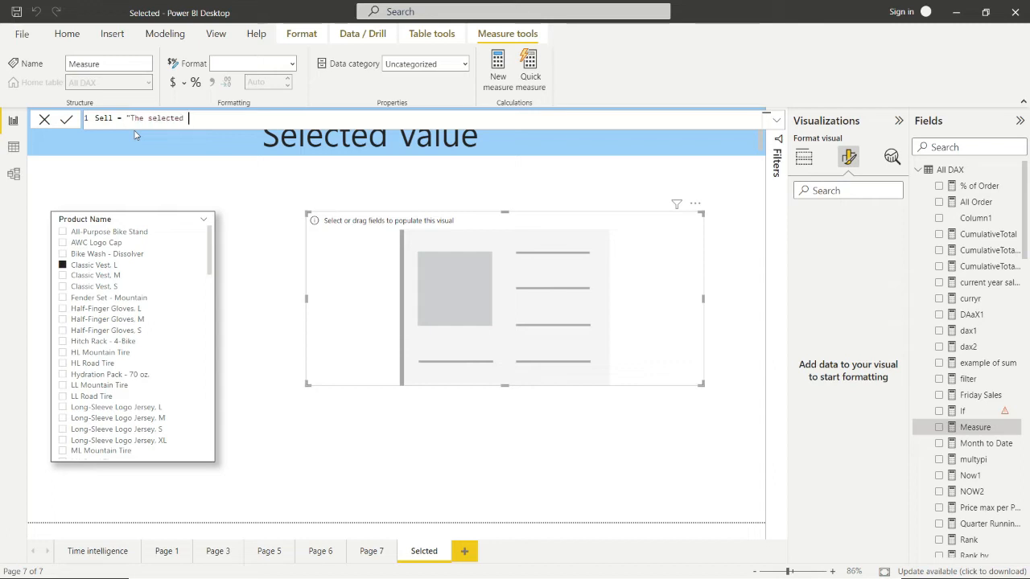
pyautogui.write('value is " &')
# Step: Complete the Sell formula with SELECTEDVALUE(Sales[Product Name],"Nothing") and commit the measure
pyautogui.write('SELE')
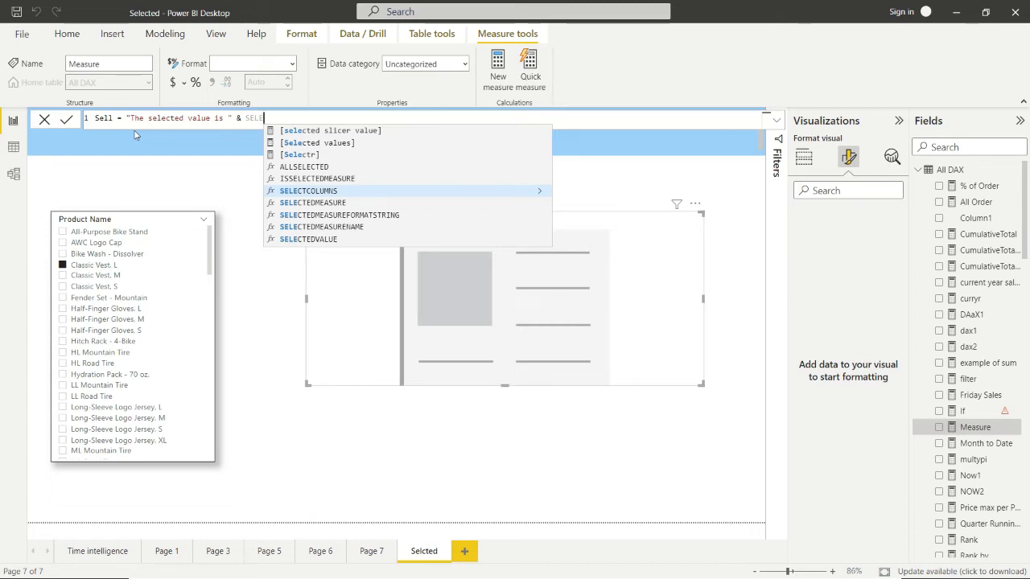
pyautogui.write('CTED')
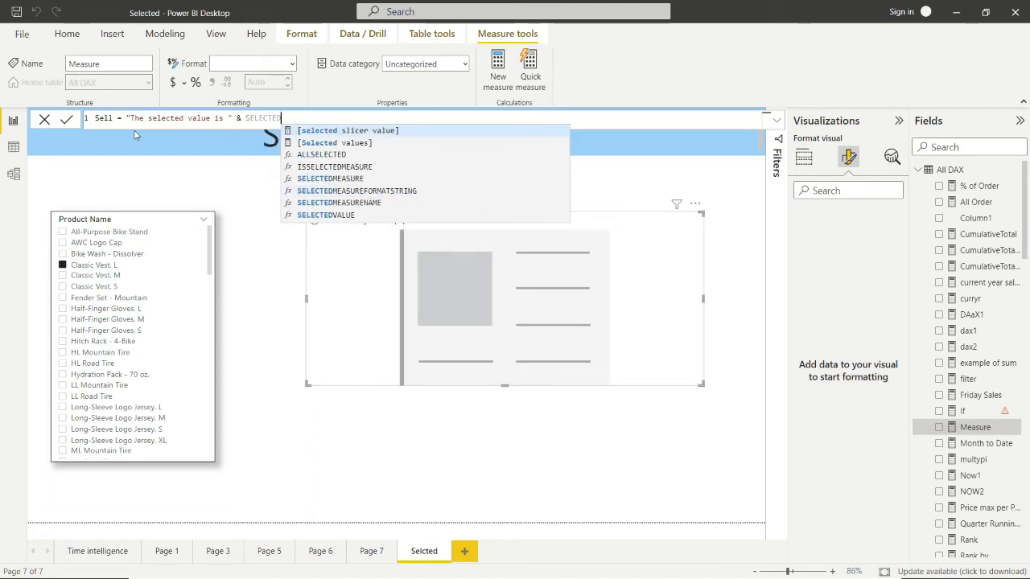
pyautogui.write('VALUE')
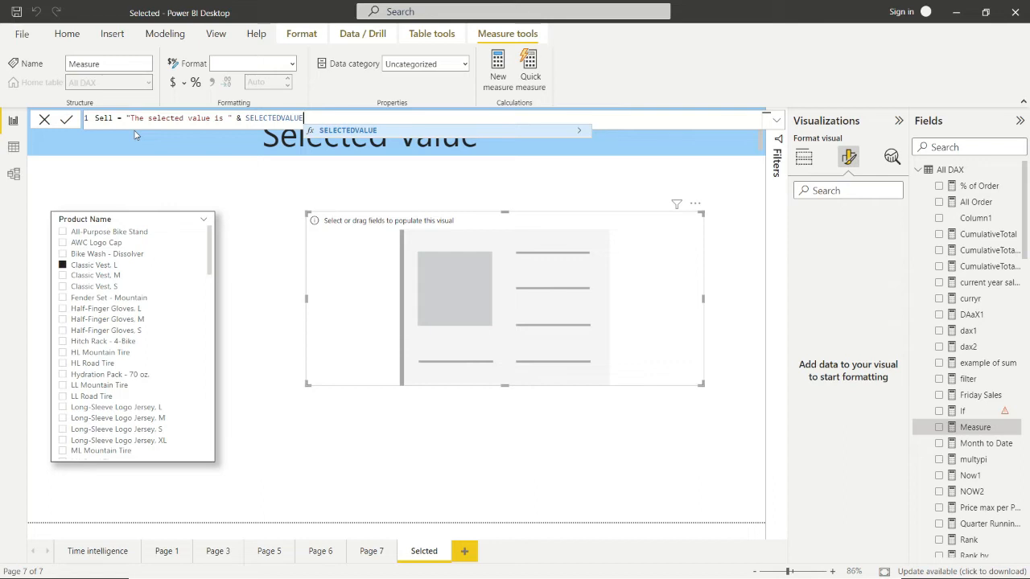
pyautogui.write('(Sales')
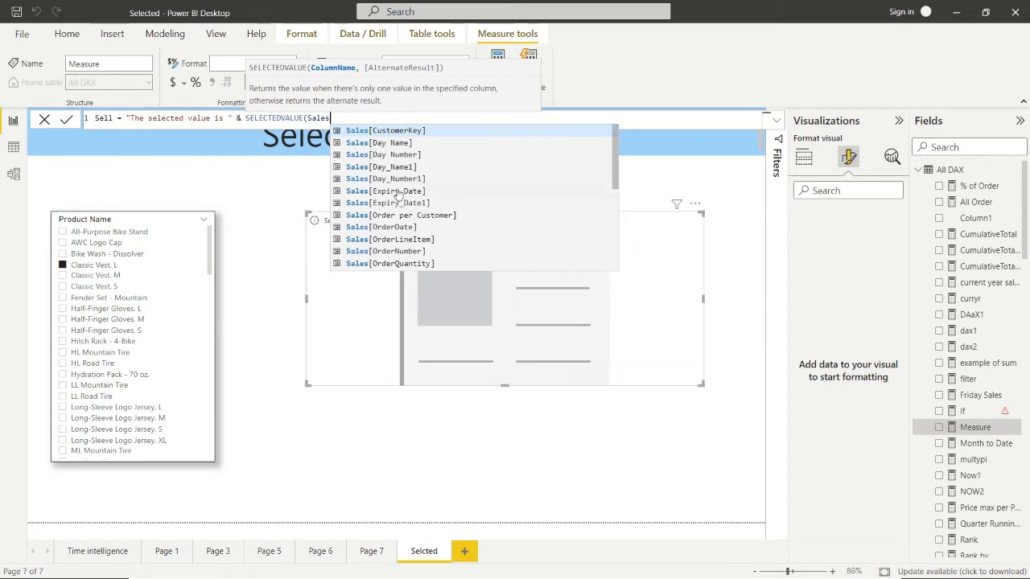
pyautogui.write('[P')
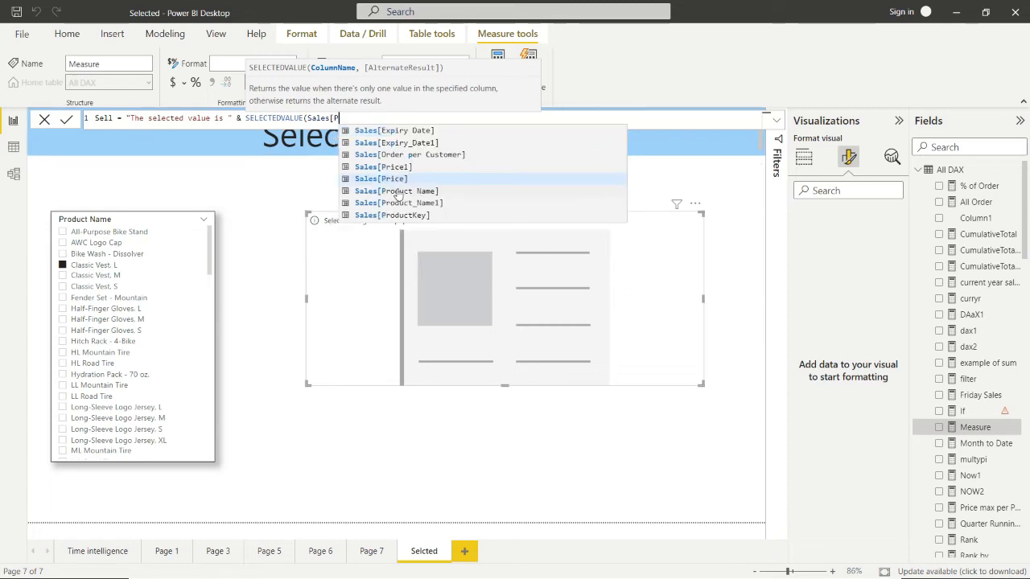
pyautogui.click(405, 191)
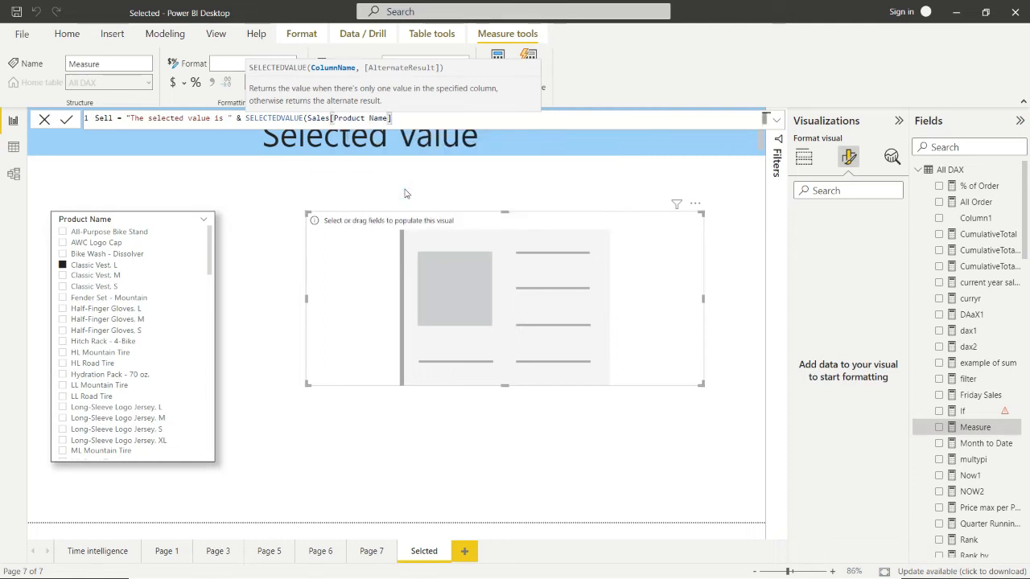
pyautogui.write(',')
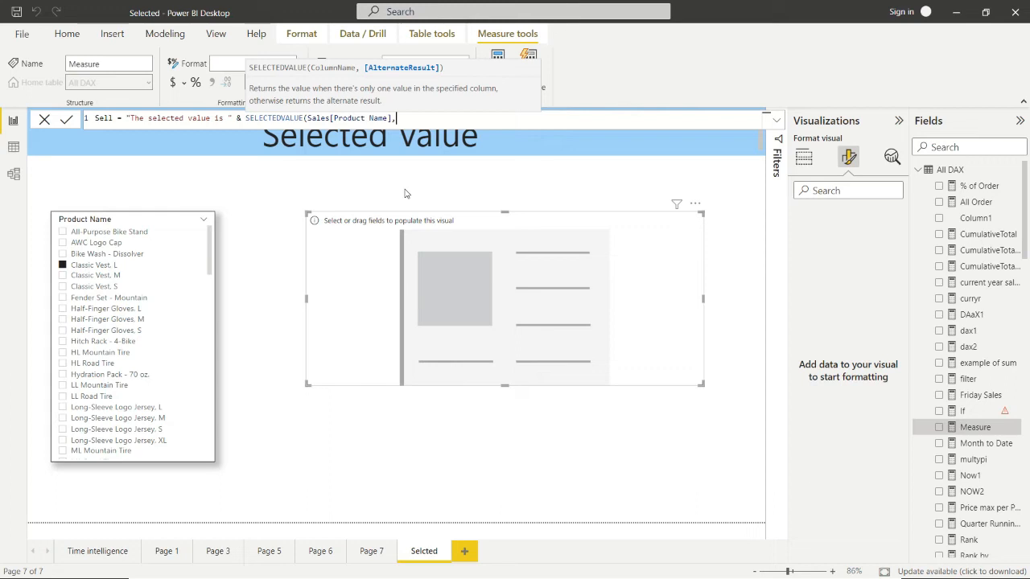
pyautogui.write('"Nothing")')
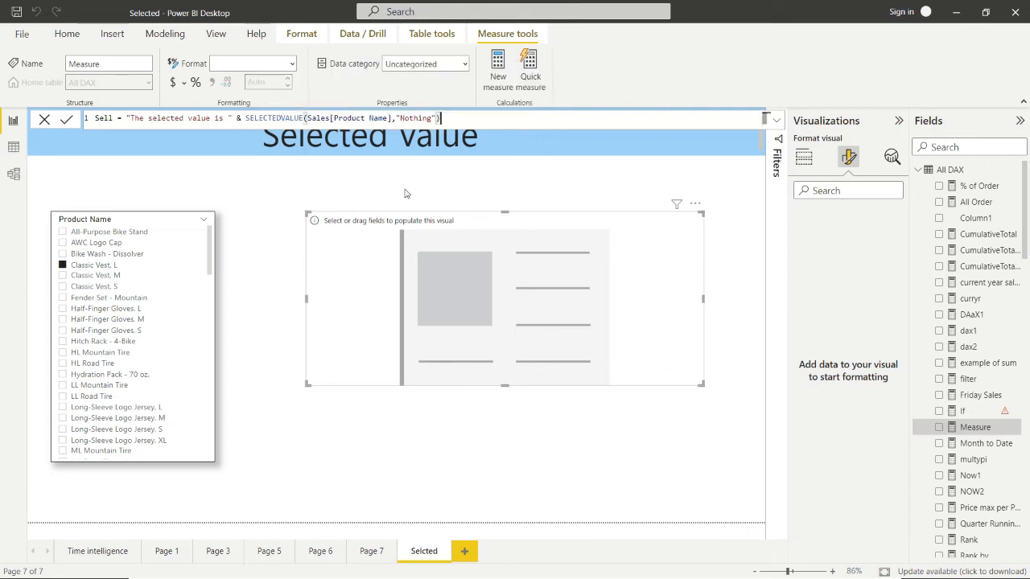
pyautogui.click(66, 121)
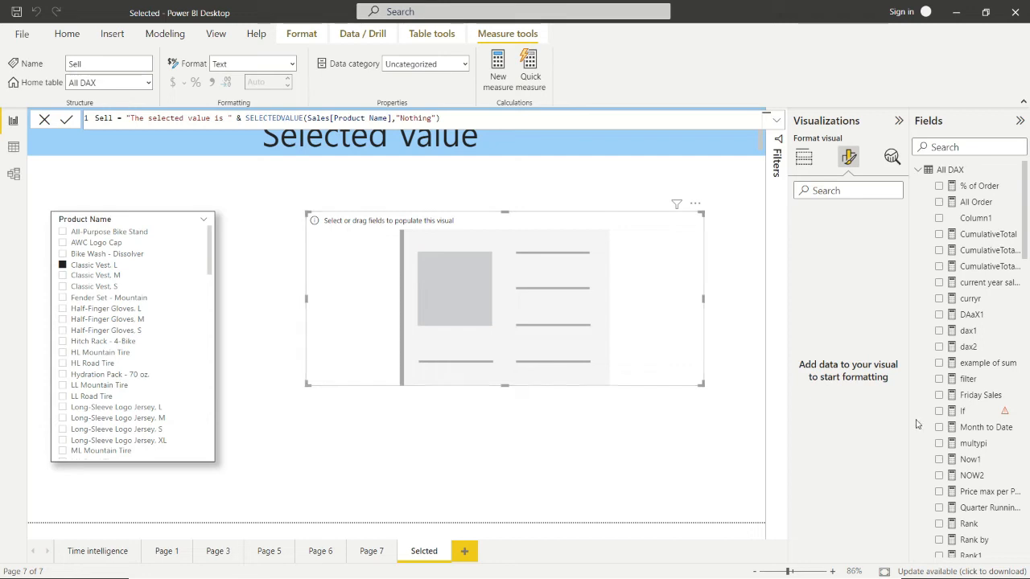
# Step: Add the Sell measure to the empty card and select Hydration Pack - 70 oz. in the Product Name slicer
pyautogui.scroll(-10, 981, 342)
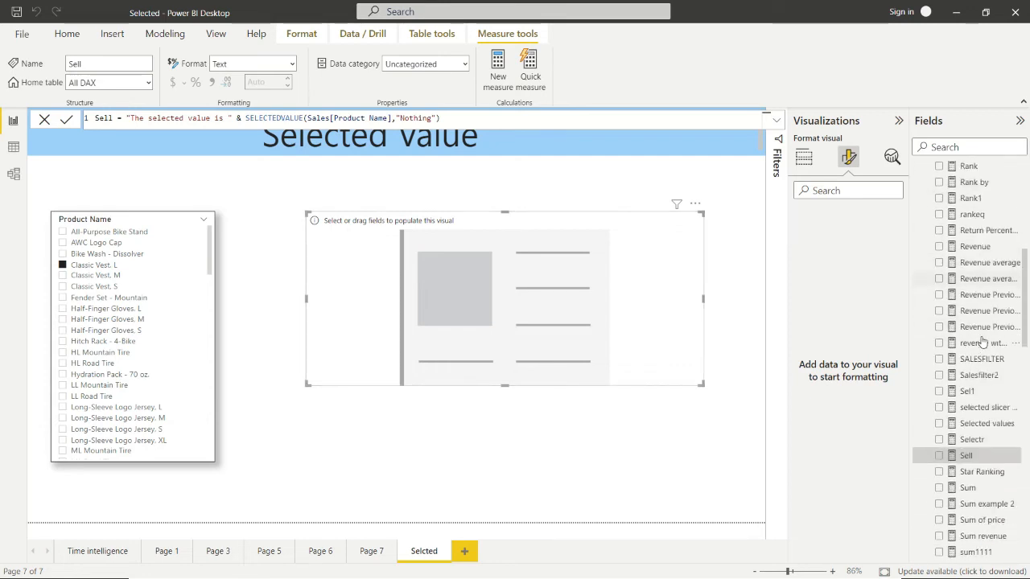
pyautogui.click(653, 301)
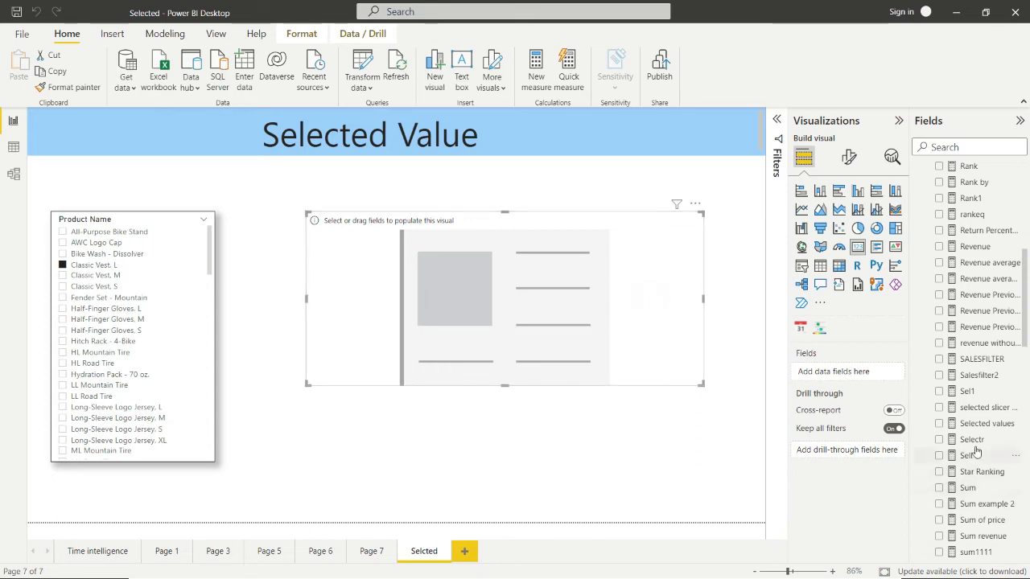
pyautogui.moveTo(965, 455); pyautogui.dragTo(883, 385)
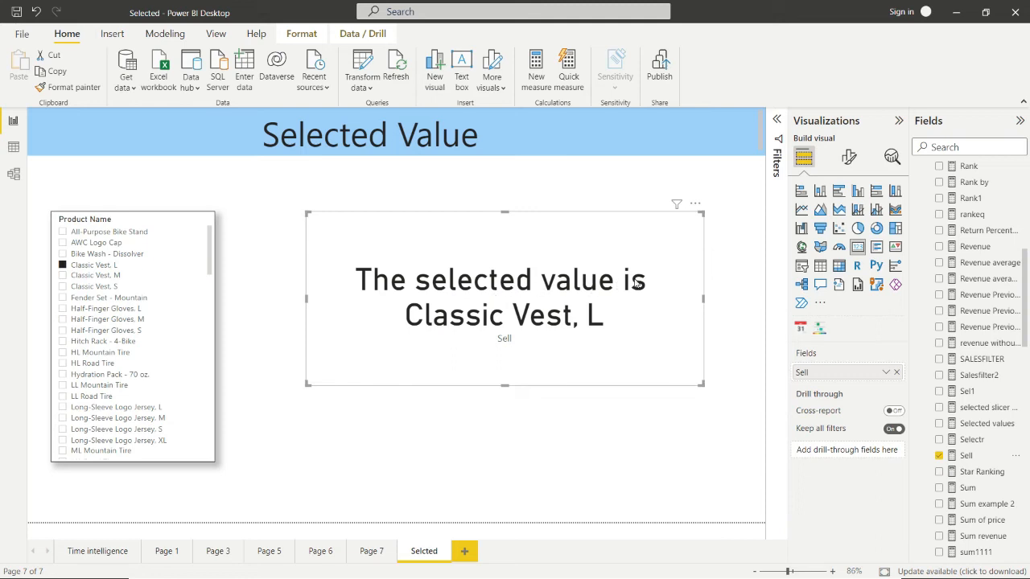
pyautogui.click(63, 374)
# Step: Turn on the visual border and shadow for the card showing the Sell measure
pyautogui.click(501, 235)
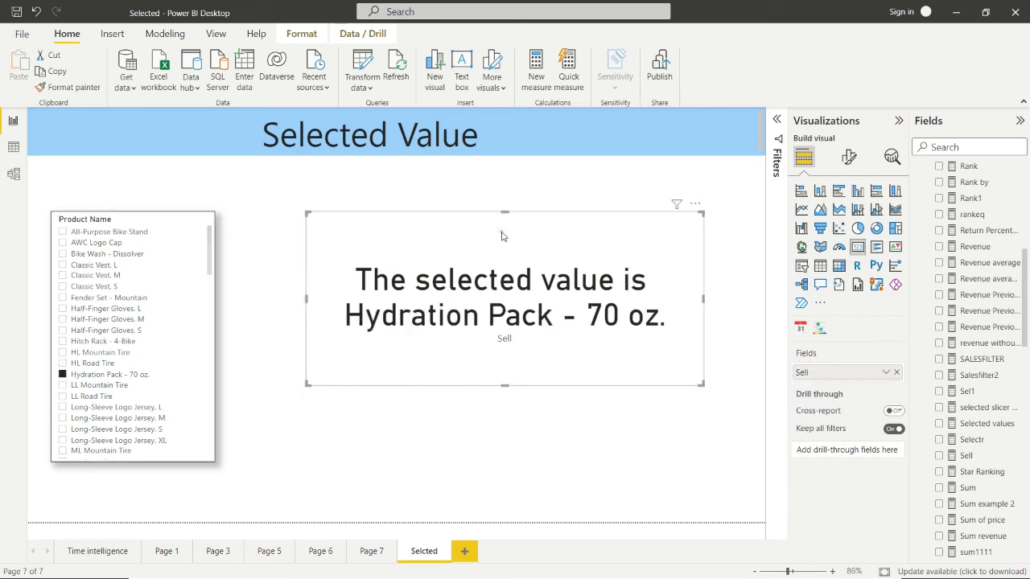
pyautogui.click(845, 160)
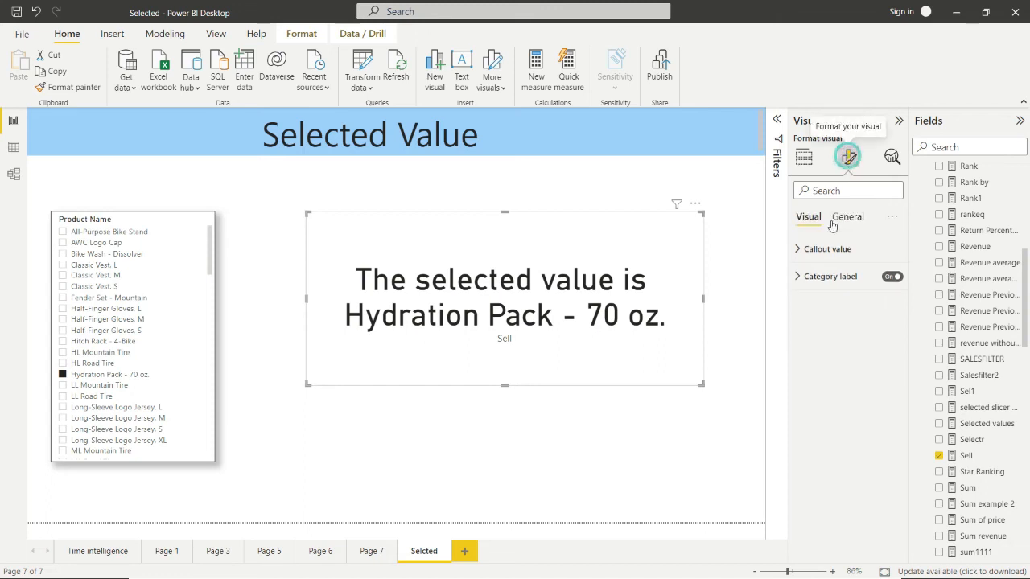
pyautogui.click(845, 219)
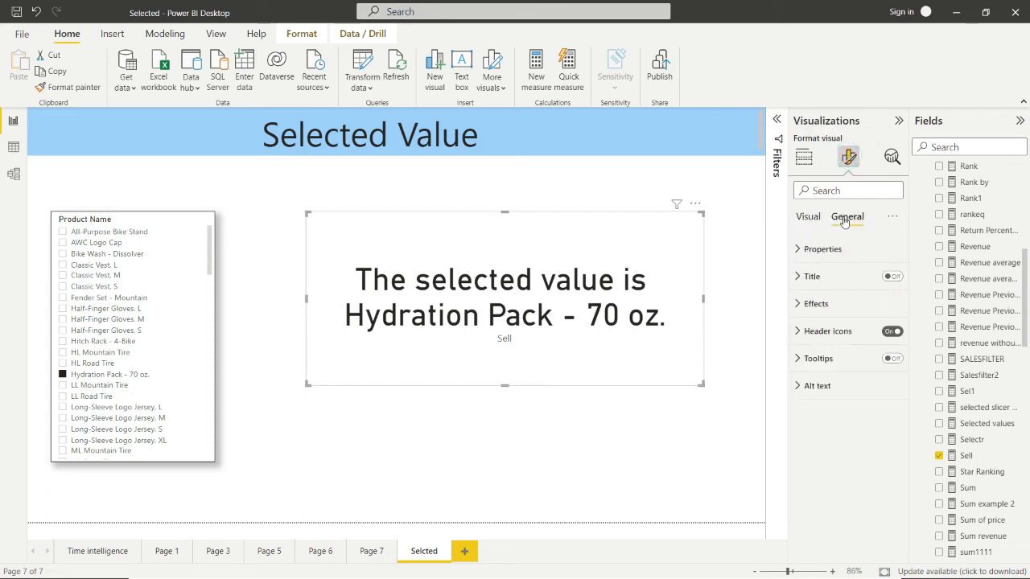
pyautogui.click(804, 300)
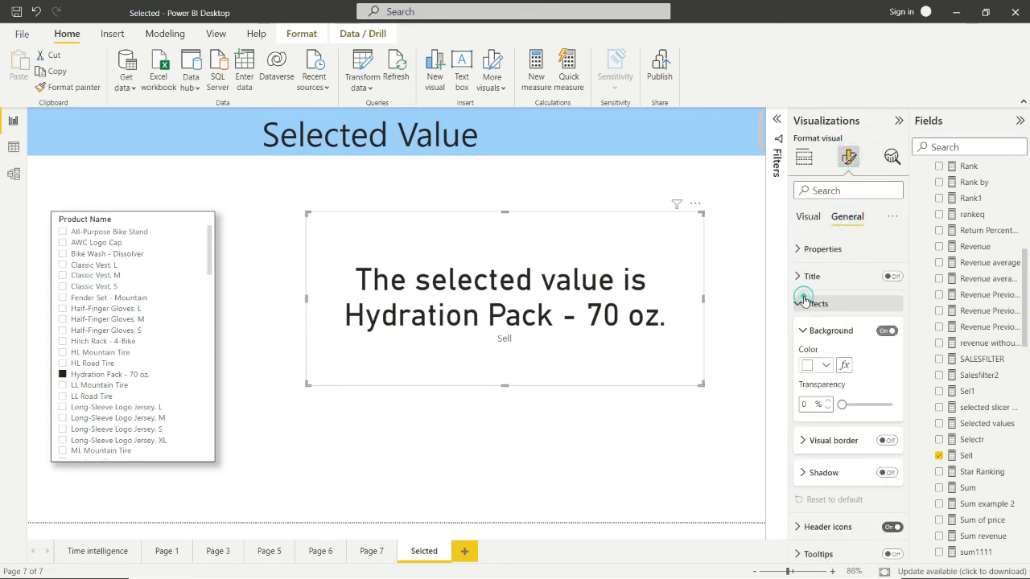
pyautogui.click(885, 440)
pyautogui.click(885, 472)
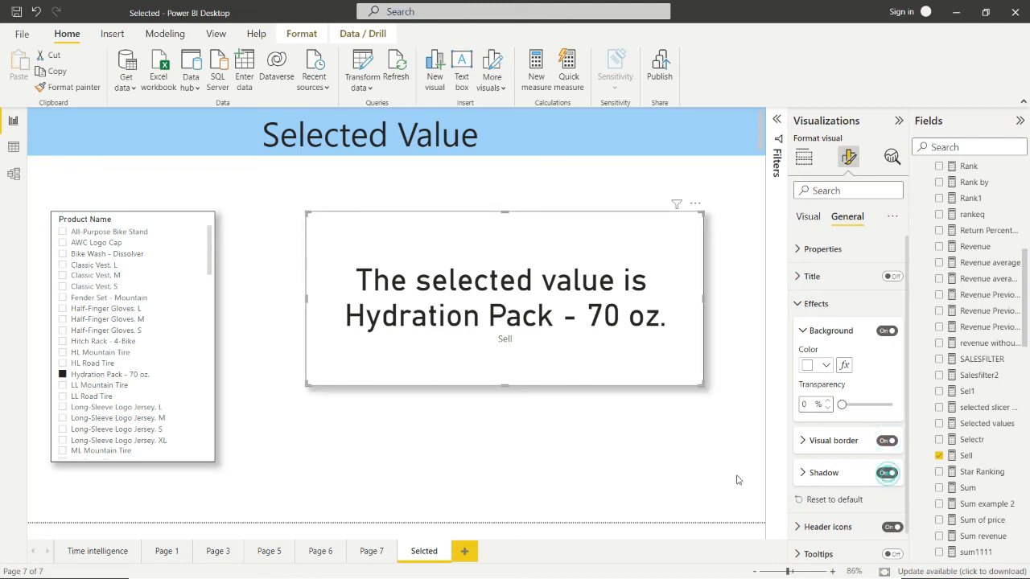
pyautogui.click(567, 470)
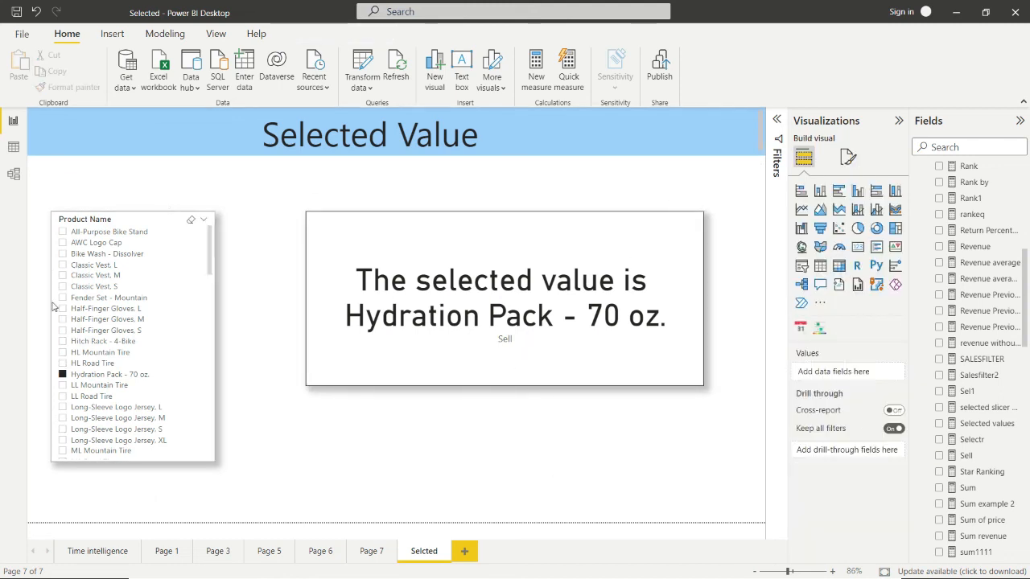
# Step: Test the card by selecting All-Purpose Bike Stand in the Product Name slicer and clearing that selection again
pyautogui.click(63, 233)
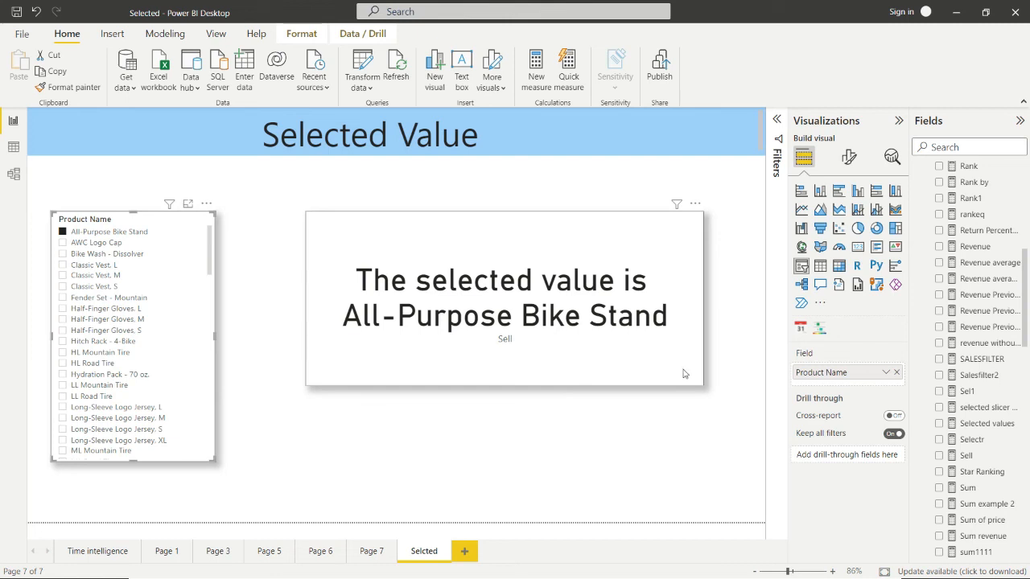
pyautogui.click(63, 232)
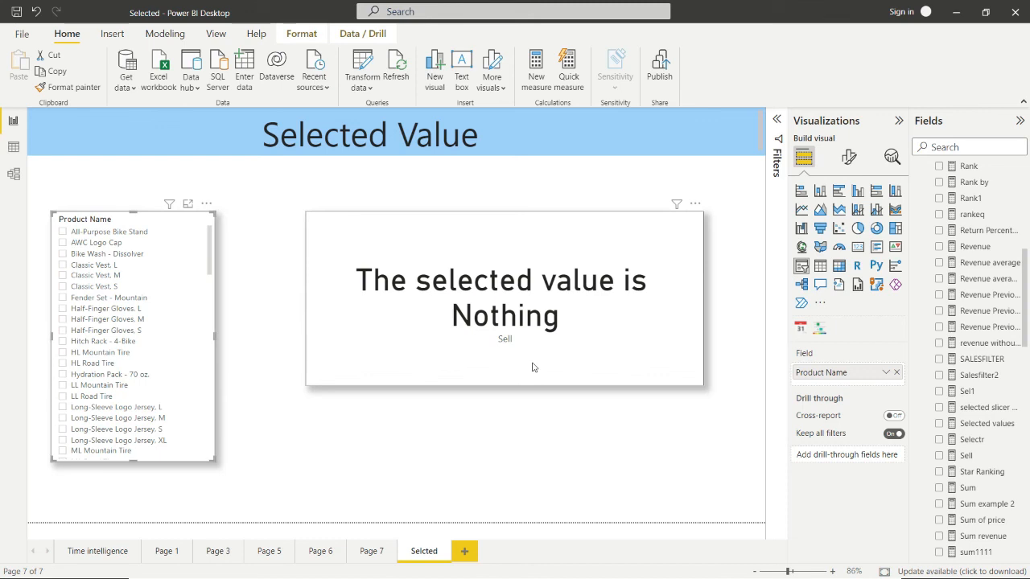
# Step: Display the Sell measure's formula and select LL Mountain Tire in the Product Name slicer
pyautogui.click(970, 456)
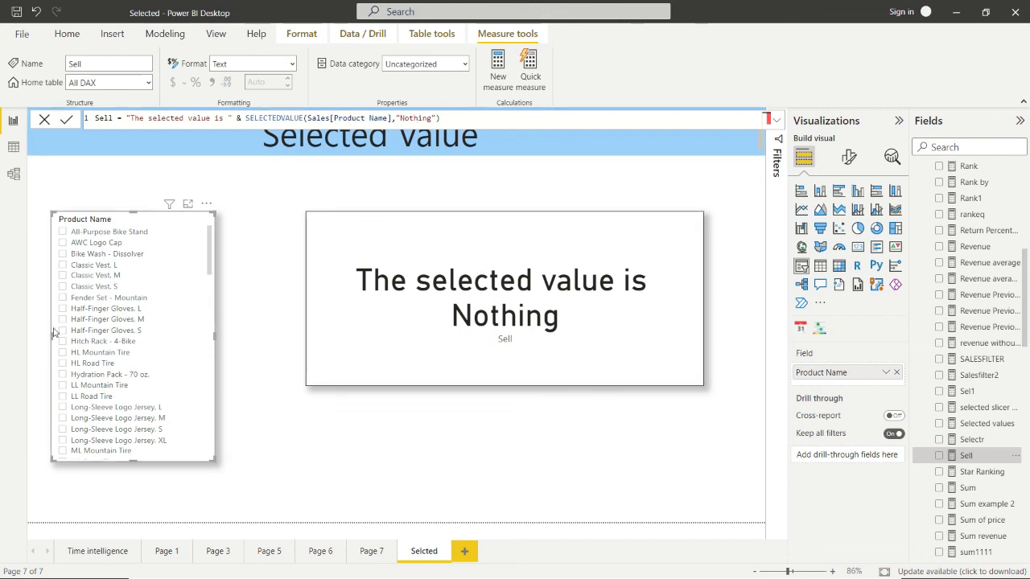
pyautogui.click(61, 385)
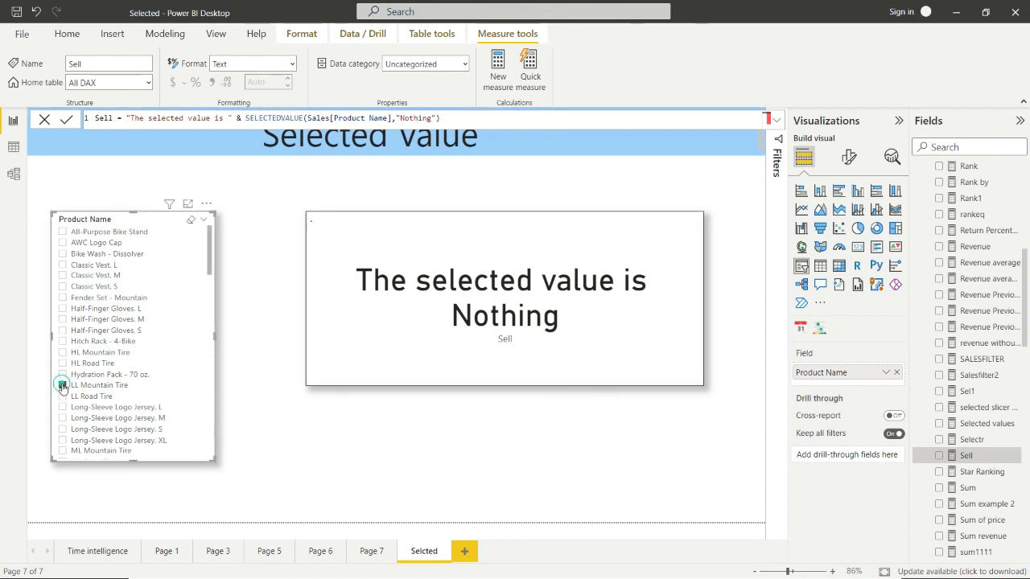